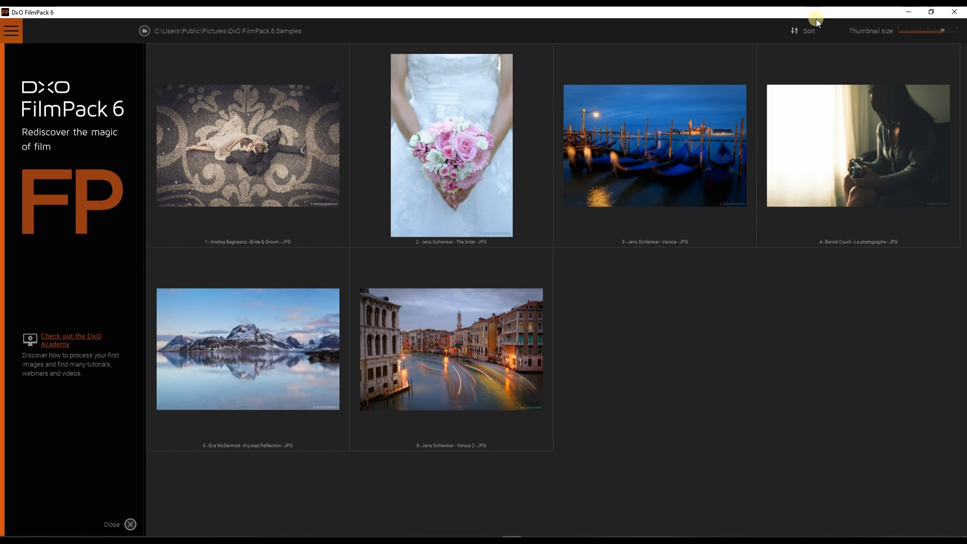
Open the FUJI RAF folder inside DXO PHOTOLAB 5 on the M: drive as the image source
left_click(11, 34)
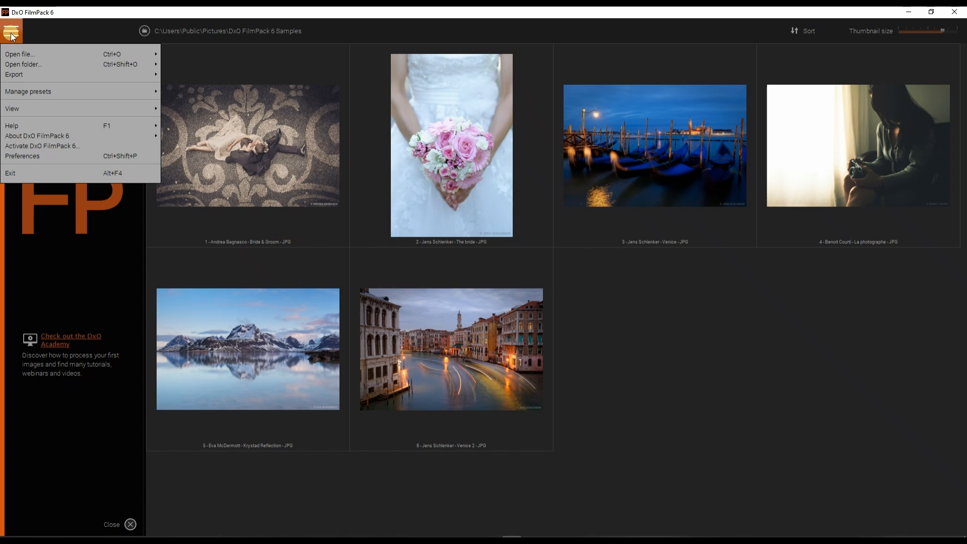
left_click(15, 64)
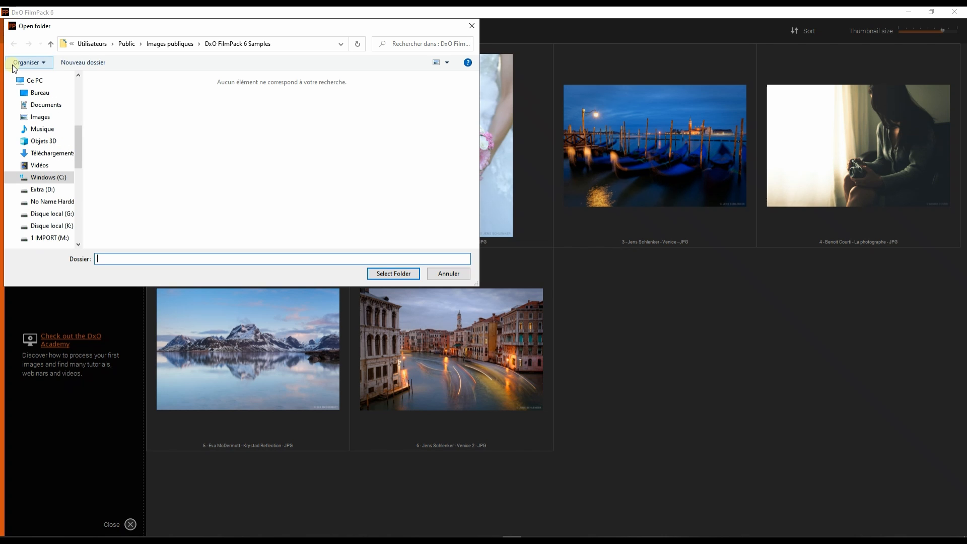
left_click(40, 201)
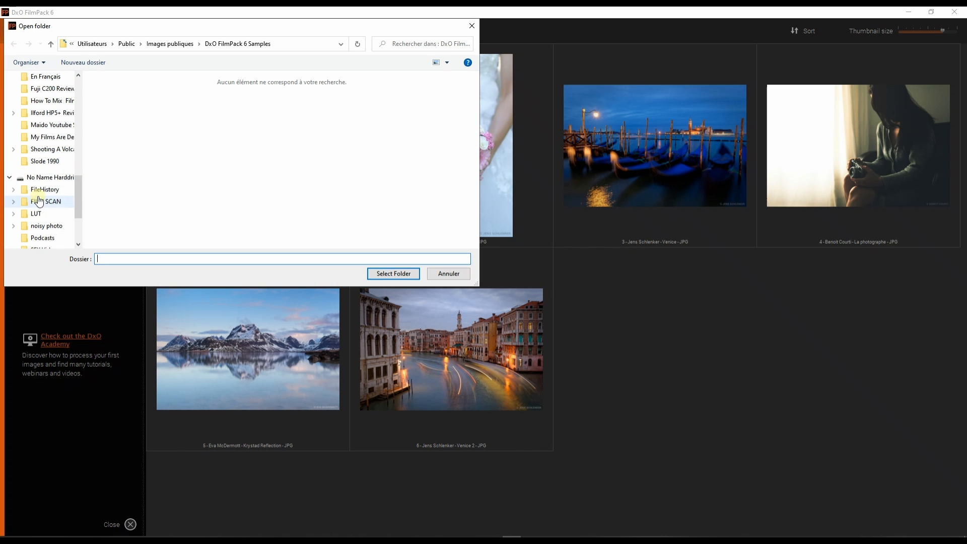
scroll(51, 106, "up", 2)
left_click(51, 117)
double_click(125, 91)
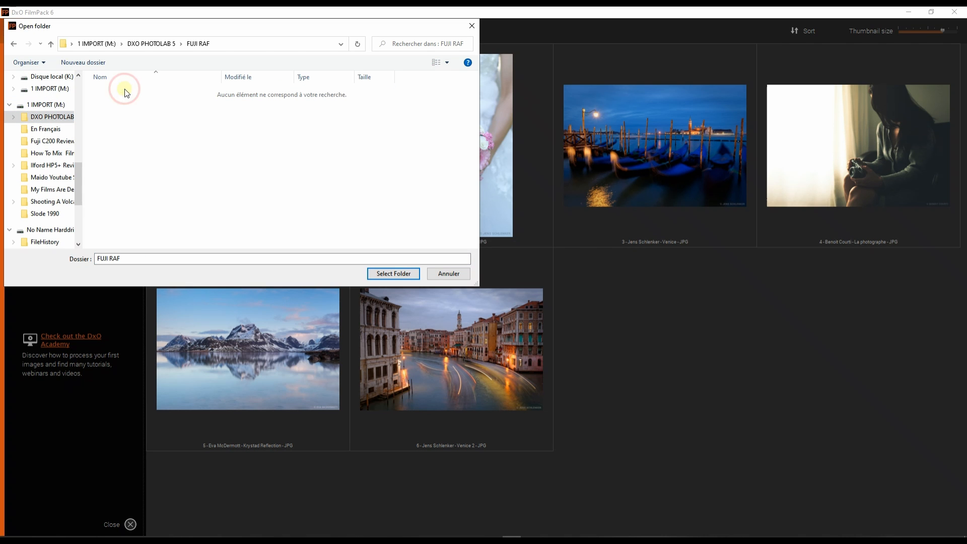
left_click(378, 275)
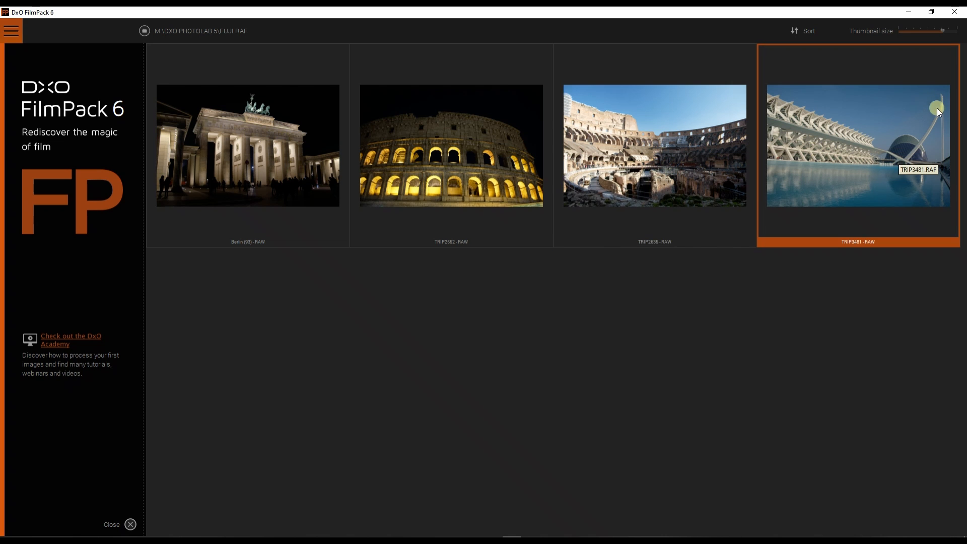
Open the Berlin (93) RAW photo for editing and apply the 1827 - Niepce preset
double_click(245, 146)
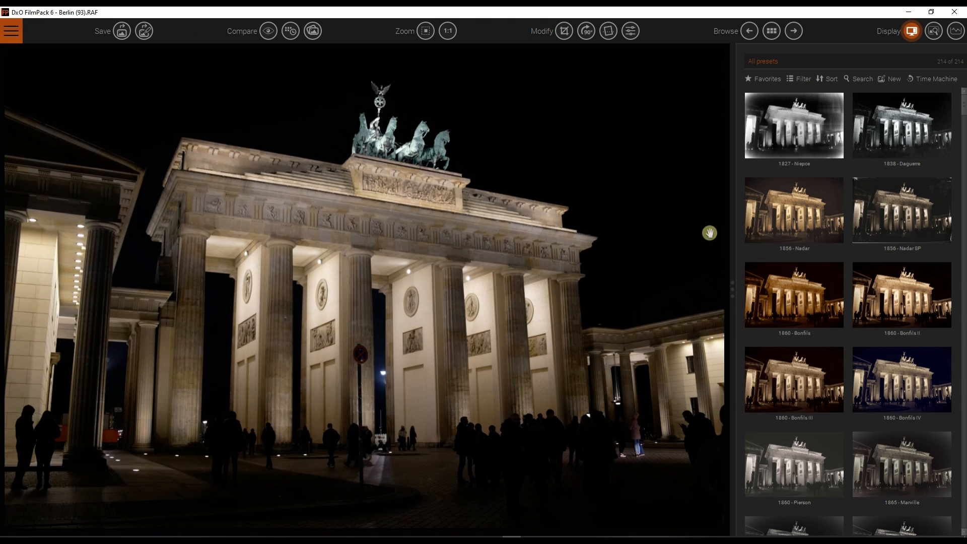
left_click(794, 132)
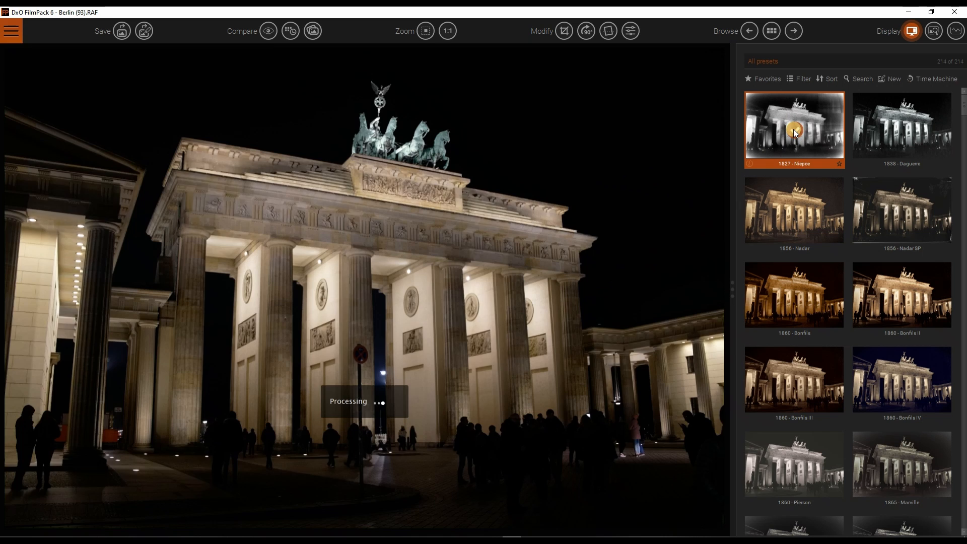
View the XIX Century films in the Time Machine, return to all presets and apply 1860 - Bonfils IV
left_click(925, 81)
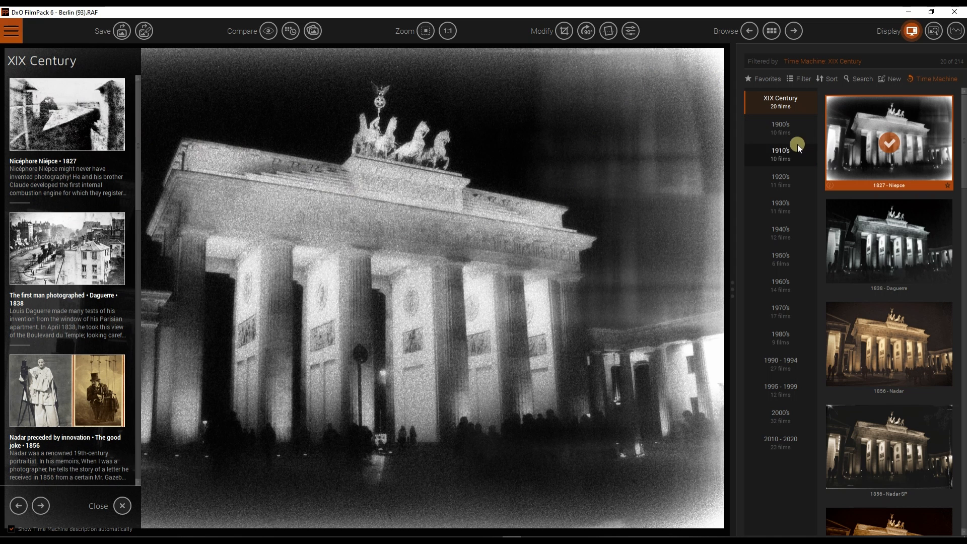
left_click(809, 80)
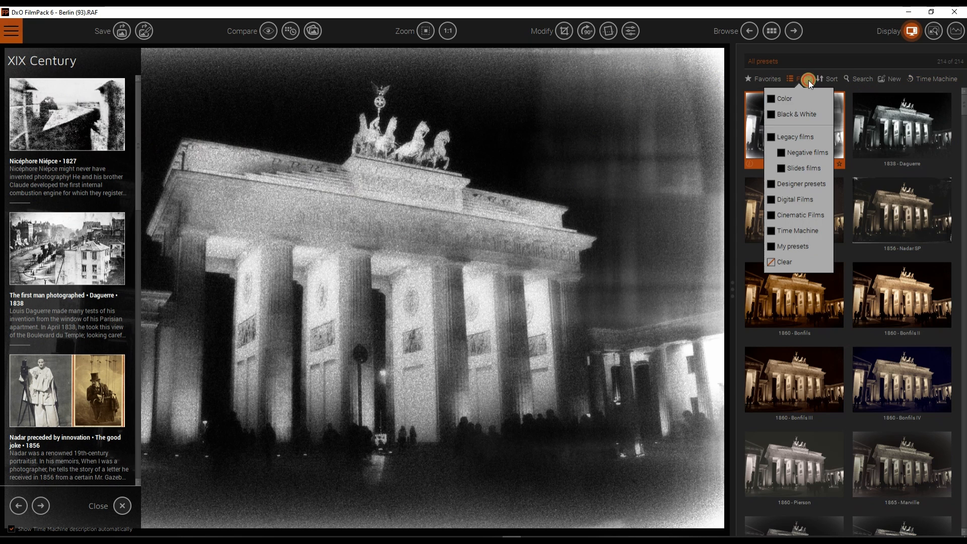
left_click(884, 366)
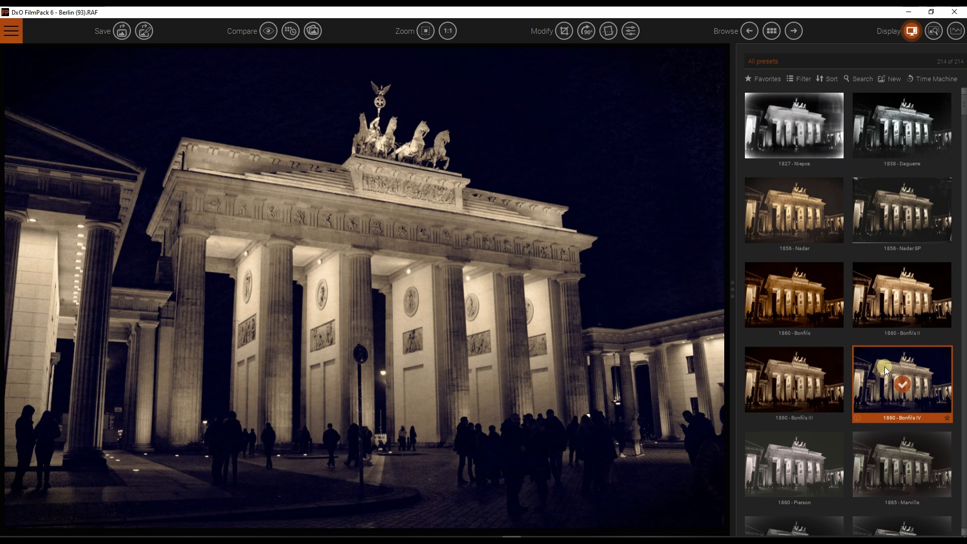
Filter the presets to Color and apply the Kodak Ektar 100 film rendering
scroll(884, 367, "down", 5)
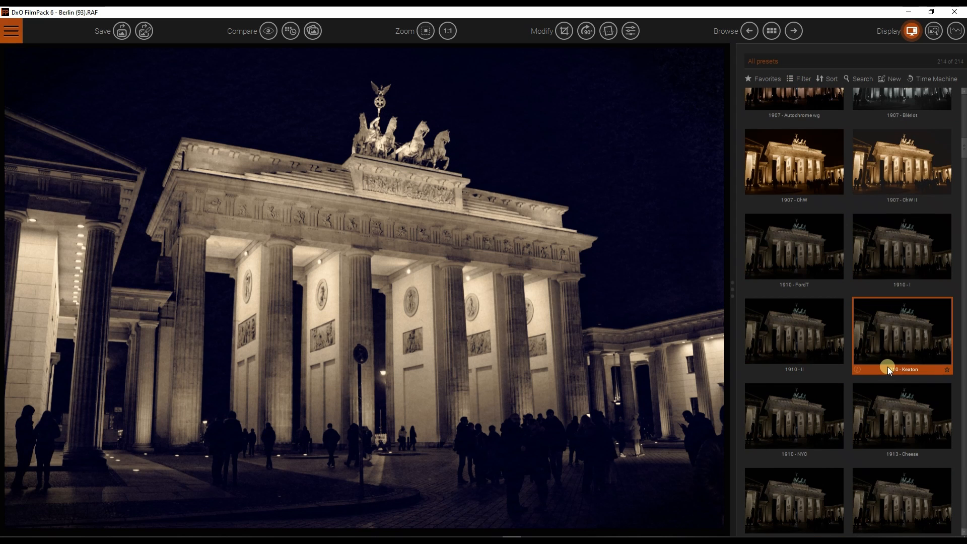
scroll(887, 366, "down", 5)
left_click(801, 79)
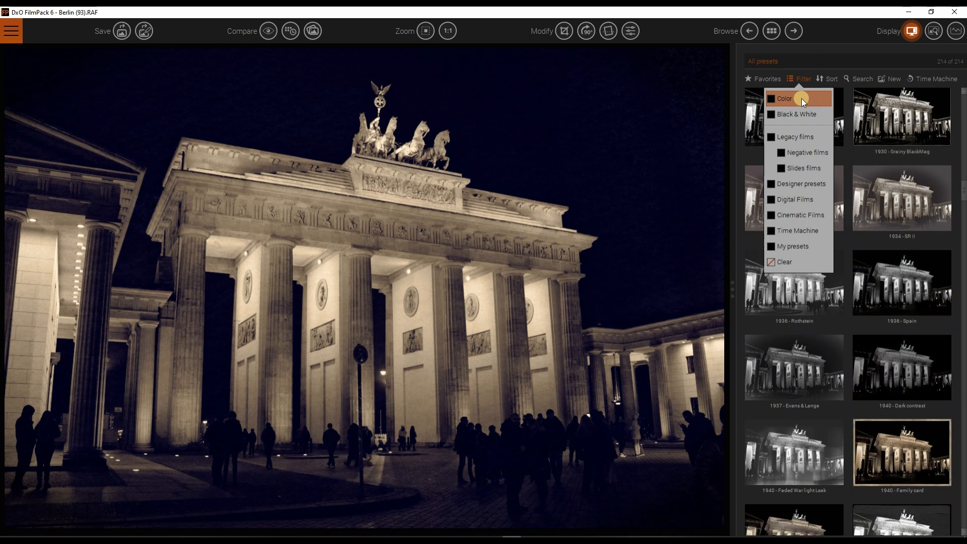
left_click(801, 98)
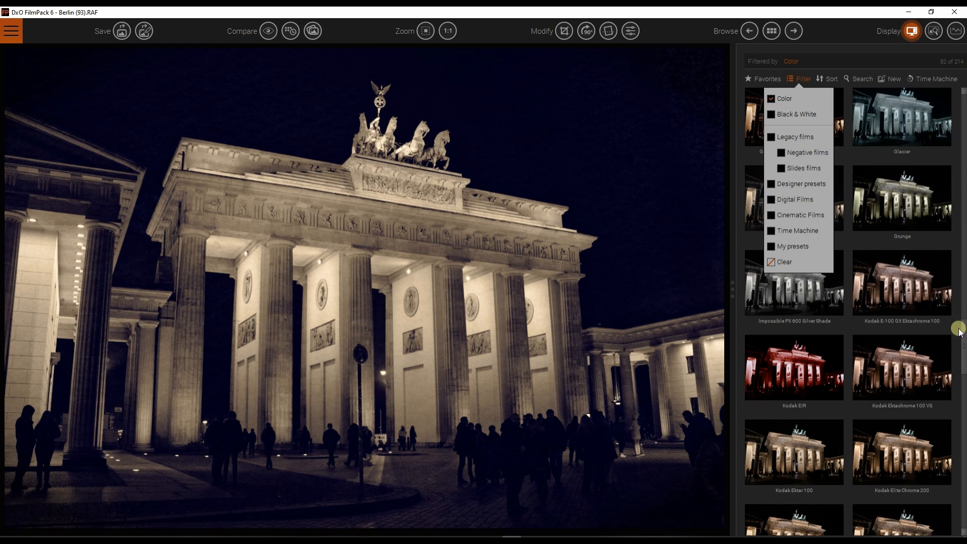
scroll(959, 334, "up", 1)
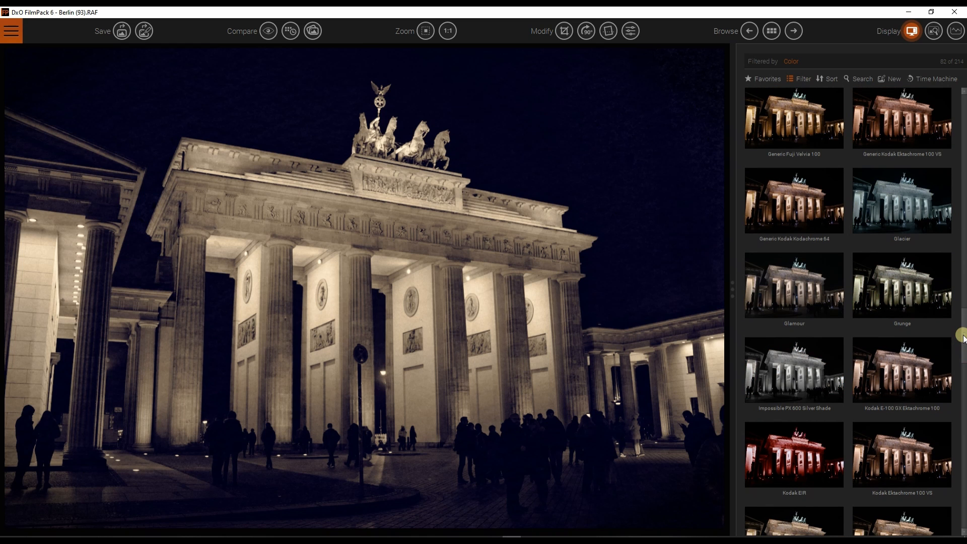
left_click_drag(961, 336, 960, 358)
left_click(789, 368)
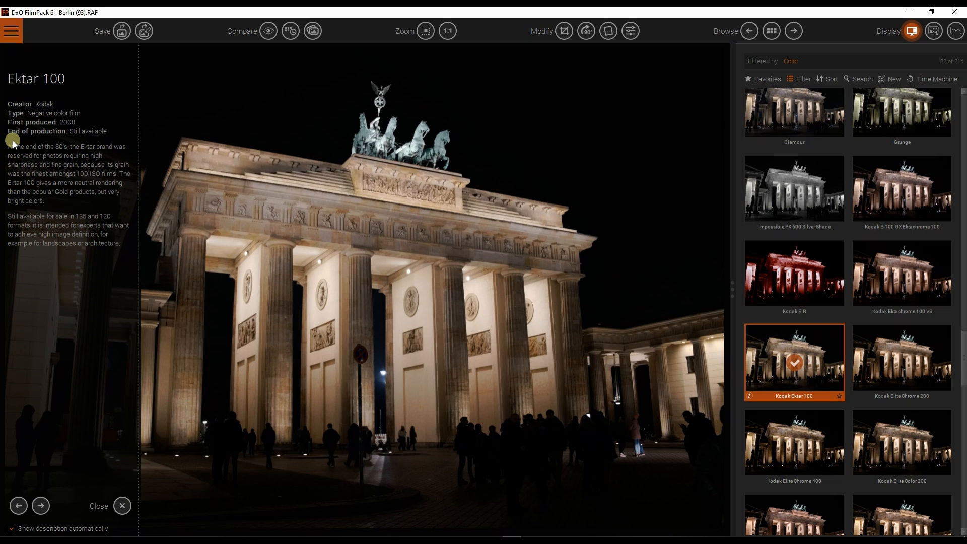
Explore the Time Machine's 1900's presets and read the story about the Lumière Autochrome of 1907
left_click(944, 79)
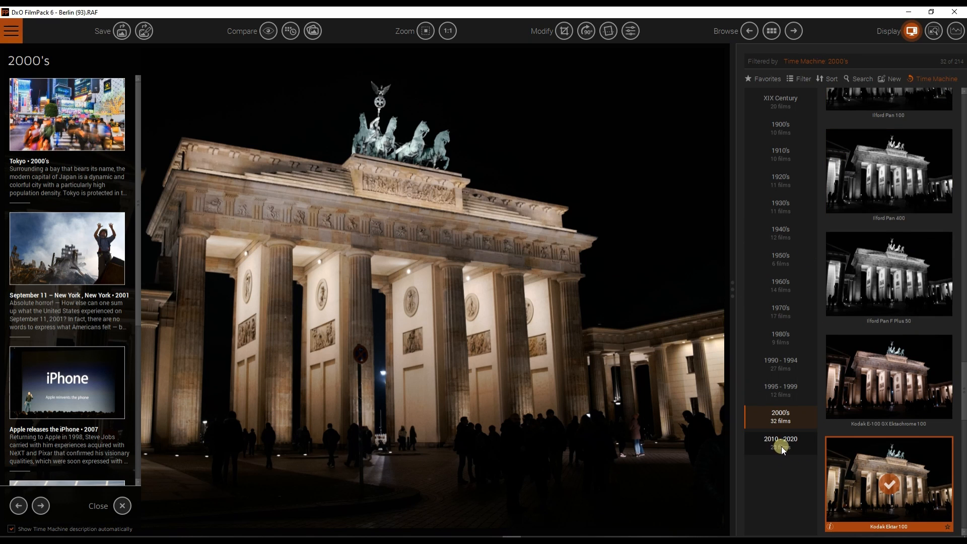
left_click(781, 129)
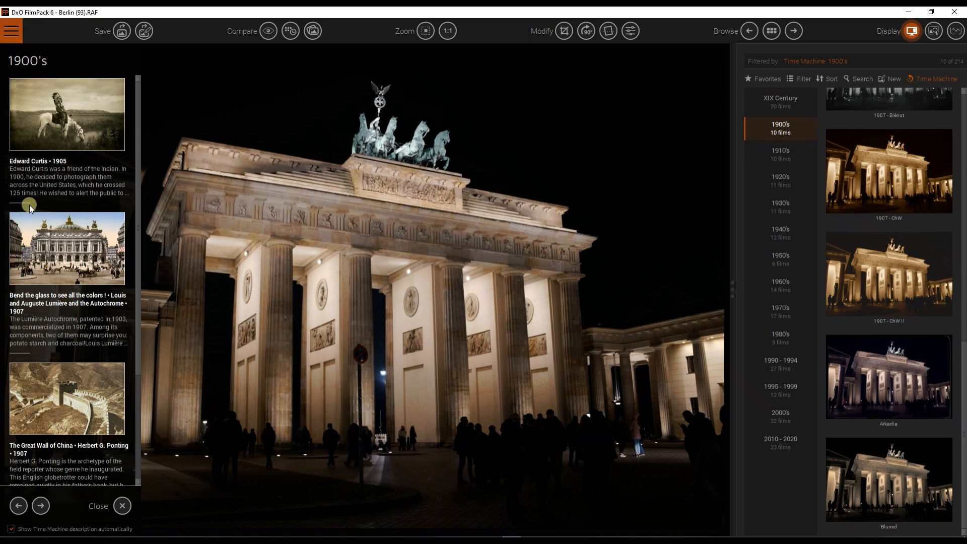
left_click(68, 281)
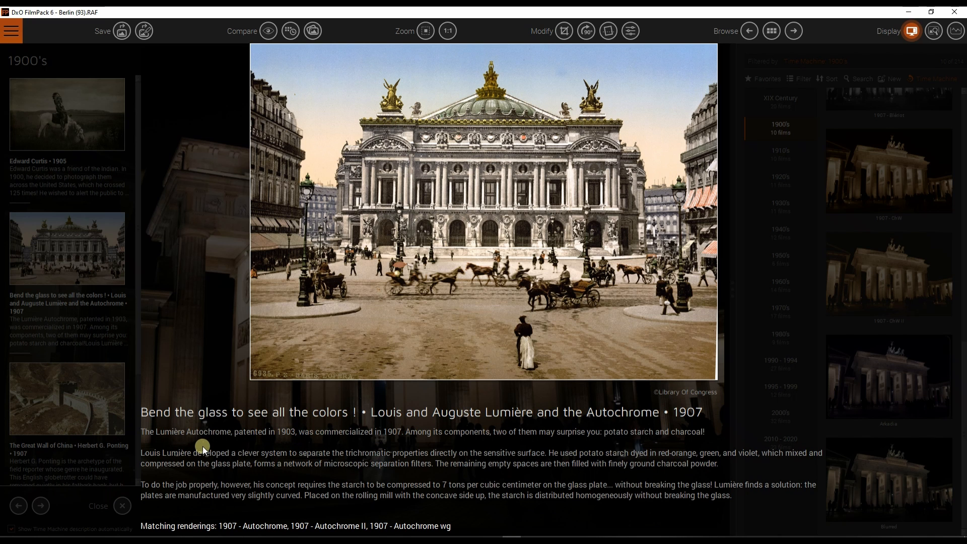
left_click(54, 166)
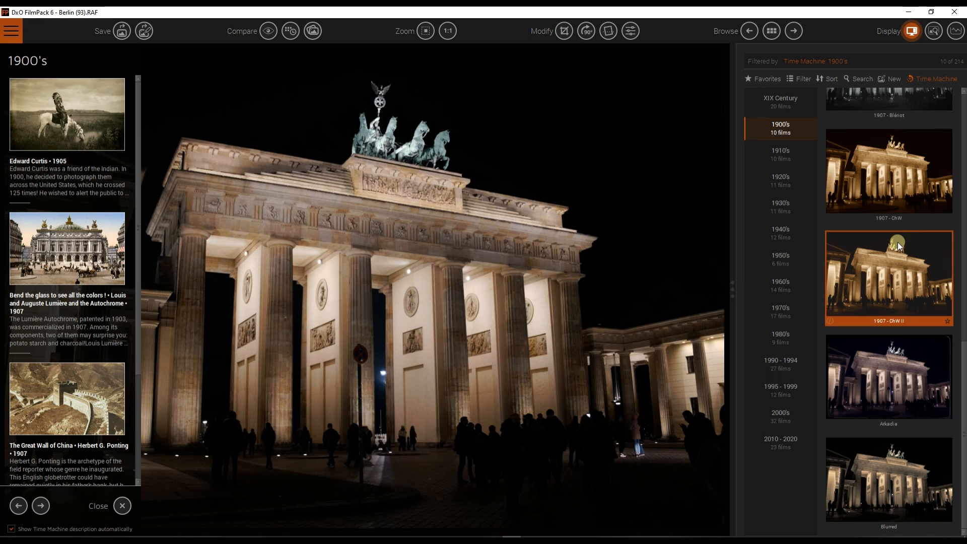
left_click_drag(958, 396, 959, 144)
left_click(927, 341)
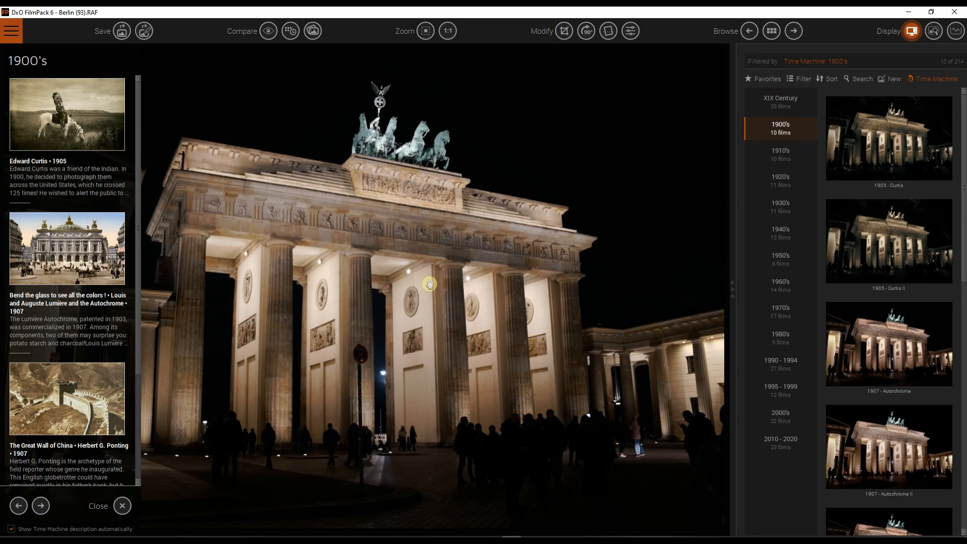
Narrow the Color presets to Digital Films and apply Fuji Astia Soft to the photo
left_click(806, 80)
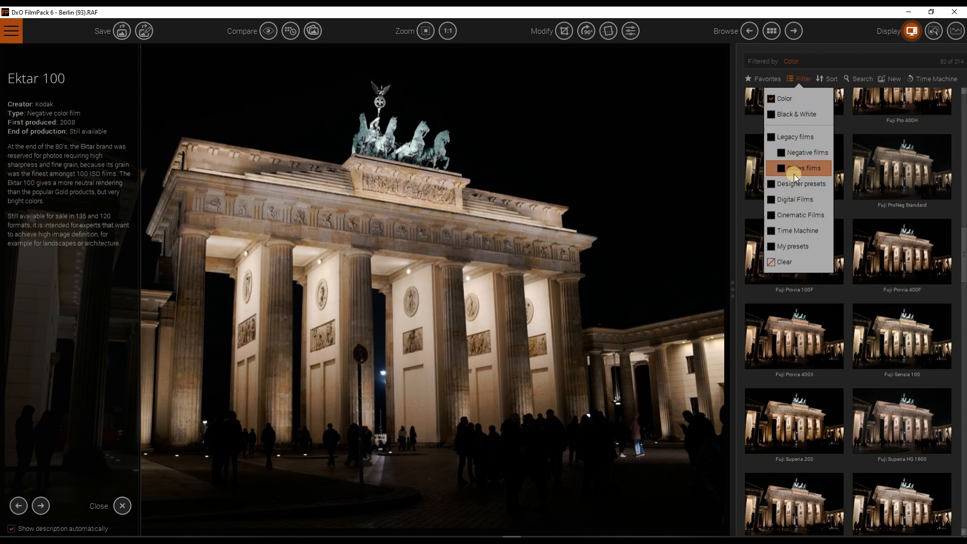
left_click(795, 199)
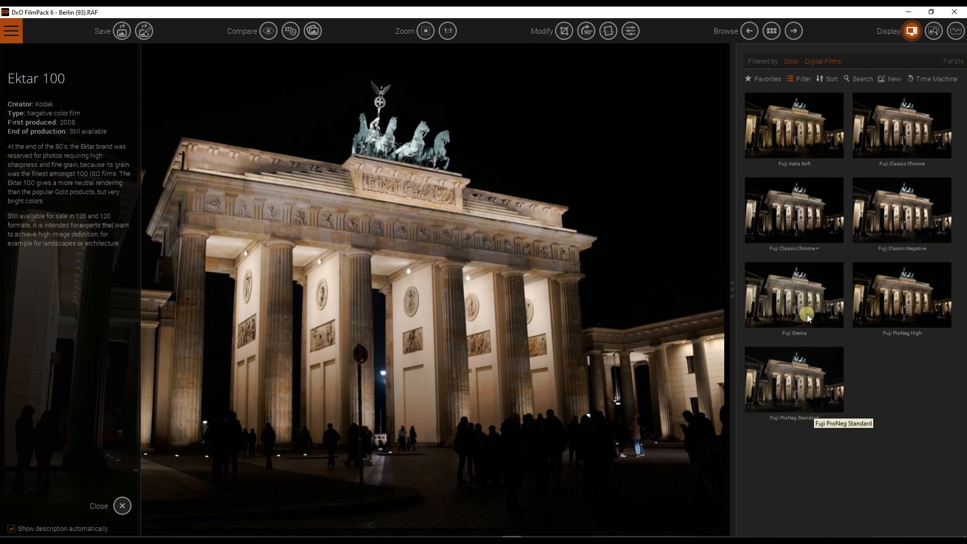
left_click(811, 142)
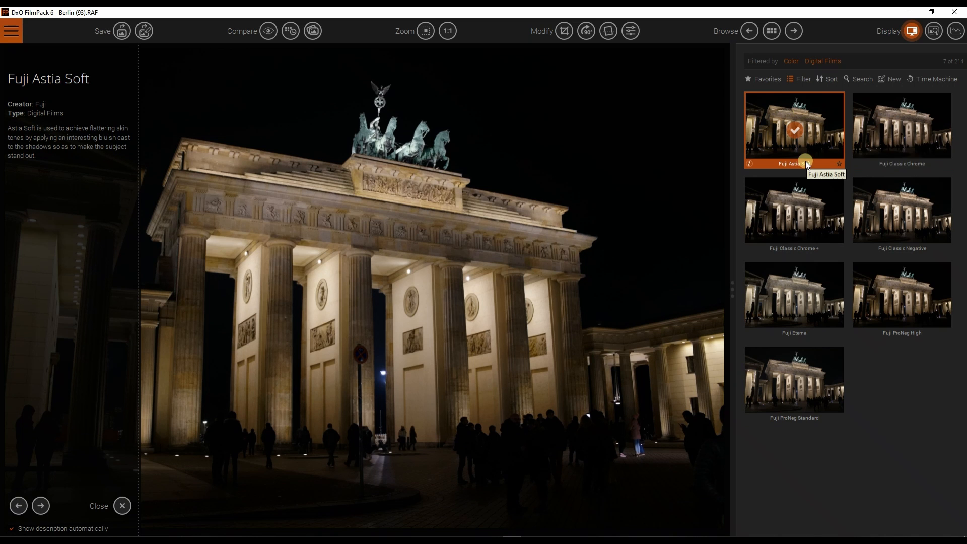
Try the Fuji Classic Chrome, Classic Negative, Eterna, ProNeg High and ProNeg Standard presets, ending with Fuji Classic Chrome applied
left_click(895, 143)
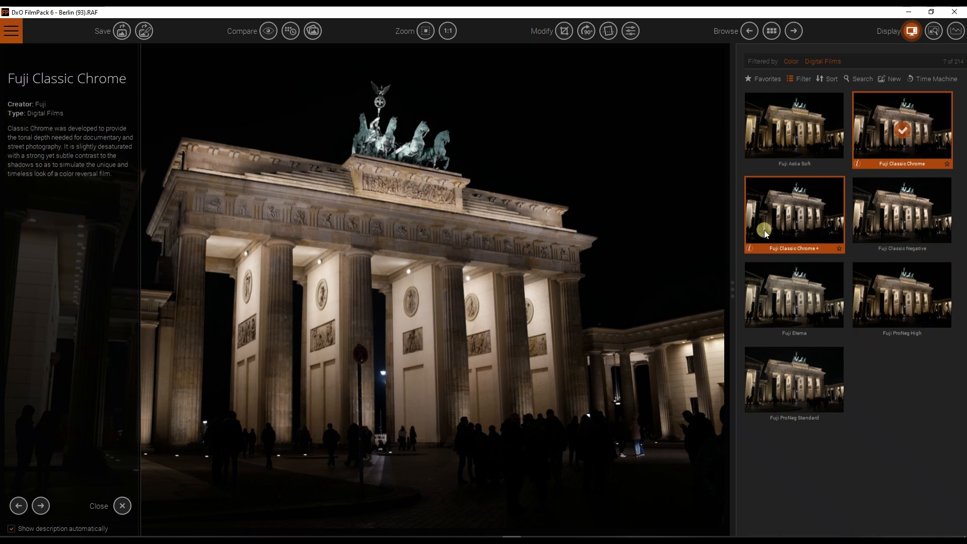
left_click(880, 207)
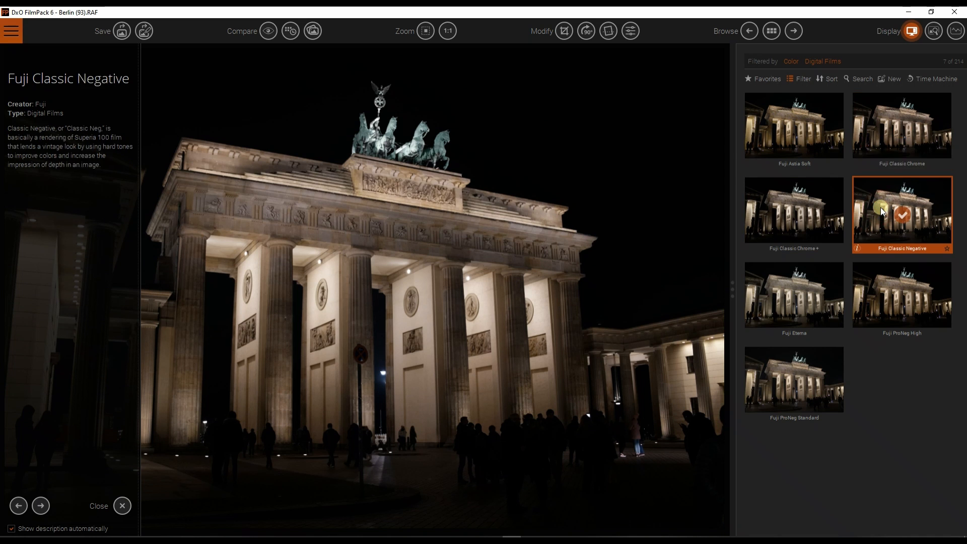
left_click(829, 306)
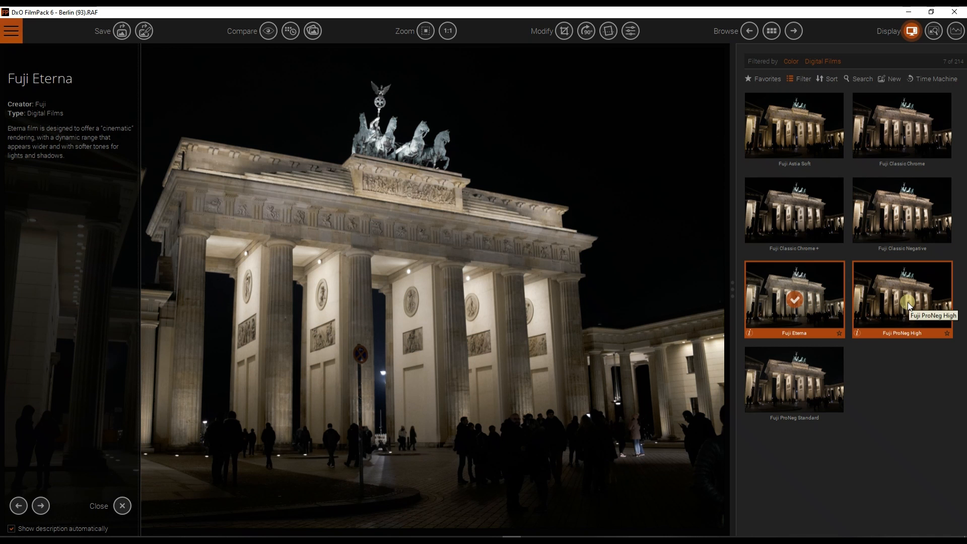
left_click(908, 302)
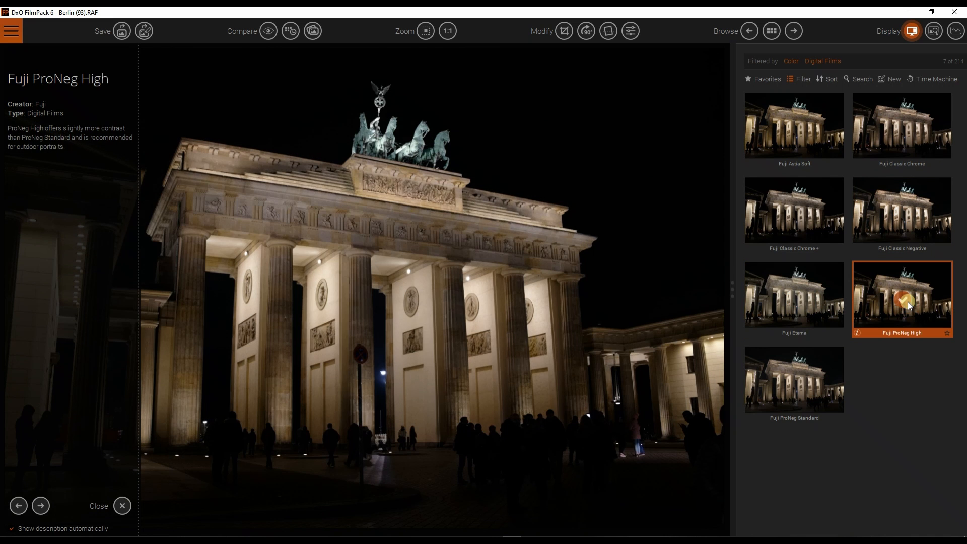
left_click(817, 385)
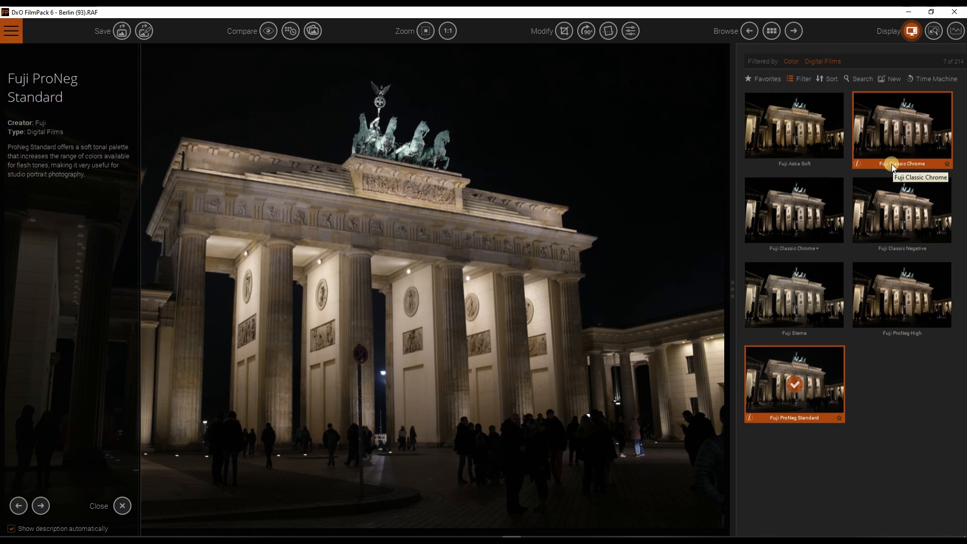
left_click(916, 132)
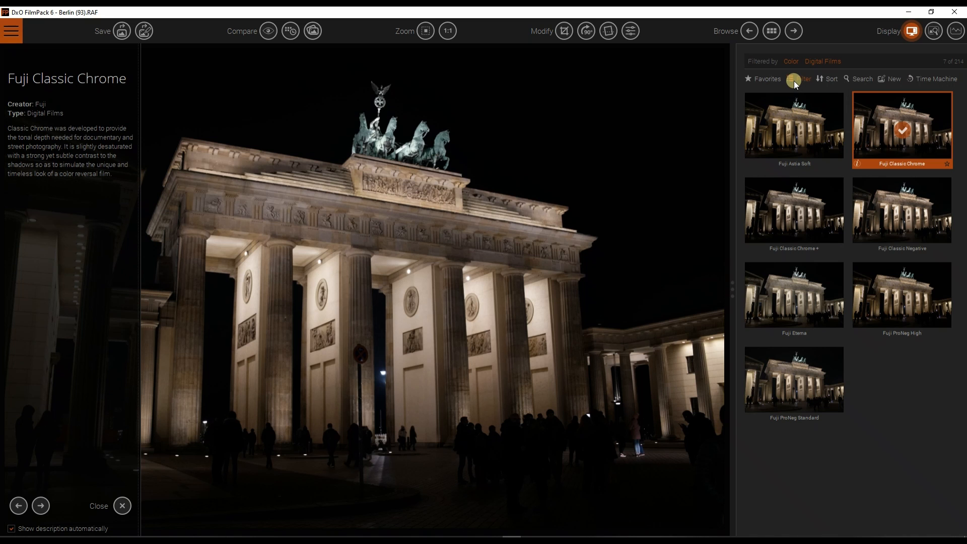
Set the Intensity of the Fuji Classic Chrome rendering to 131 in the photo's adjustment settings
left_click(630, 32)
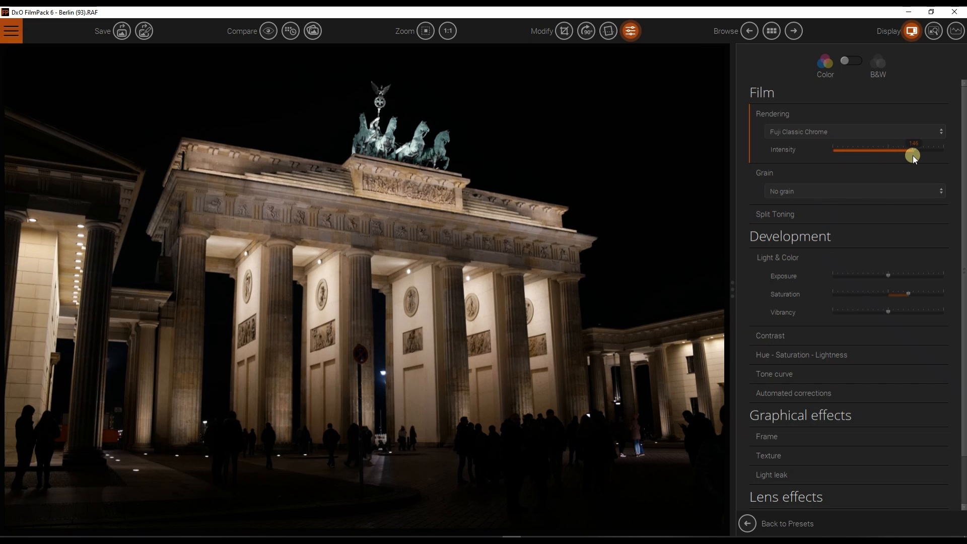
left_click_drag(912, 155, 904, 155)
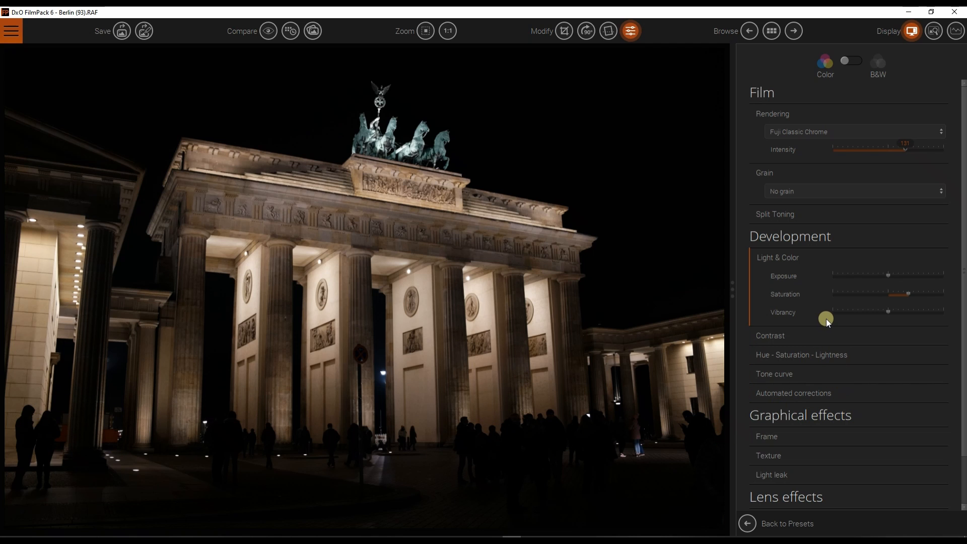
Expand the automated corrections and toggle Color protection
mouse_move(845, 298)
scroll(859, 313, "down", 1)
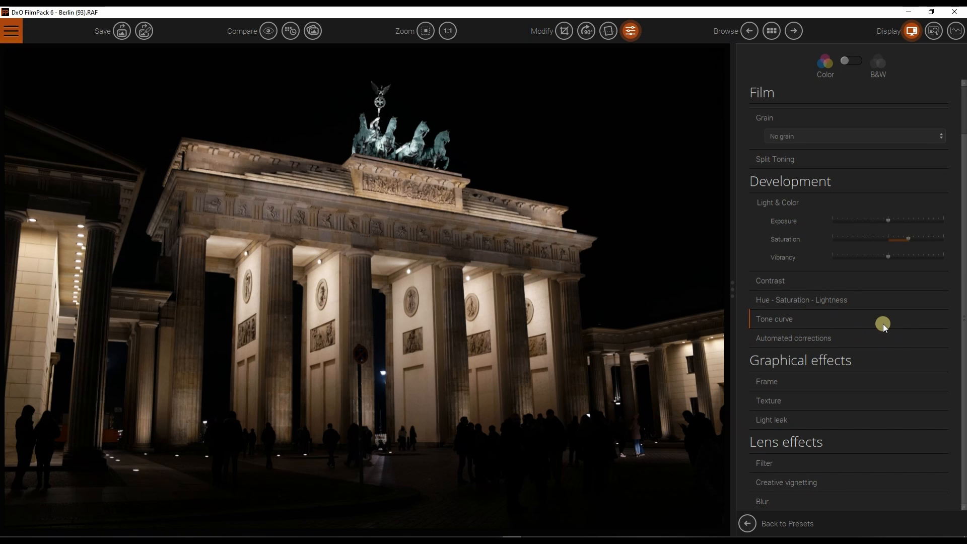
left_click(804, 342)
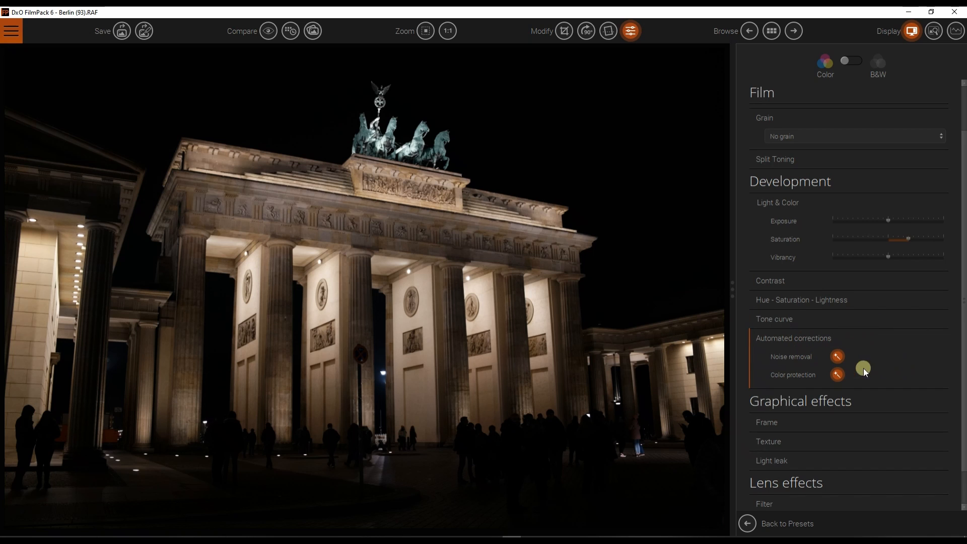
left_click(839, 378)
Lift the shadows on the RGB tone curve while anchoring the lower midtones near the diagonal
left_click(793, 320)
left_click(805, 319)
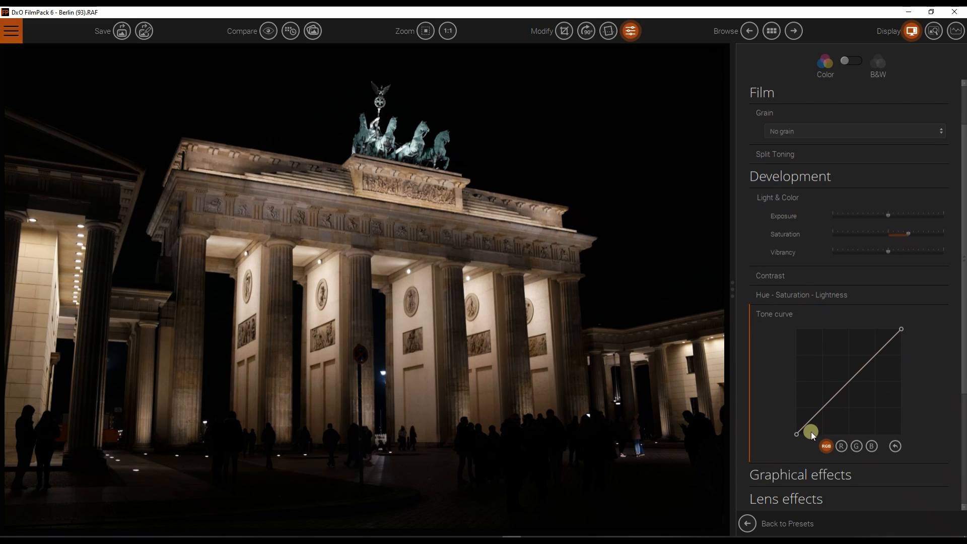
left_click_drag(805, 448, 839, 396)
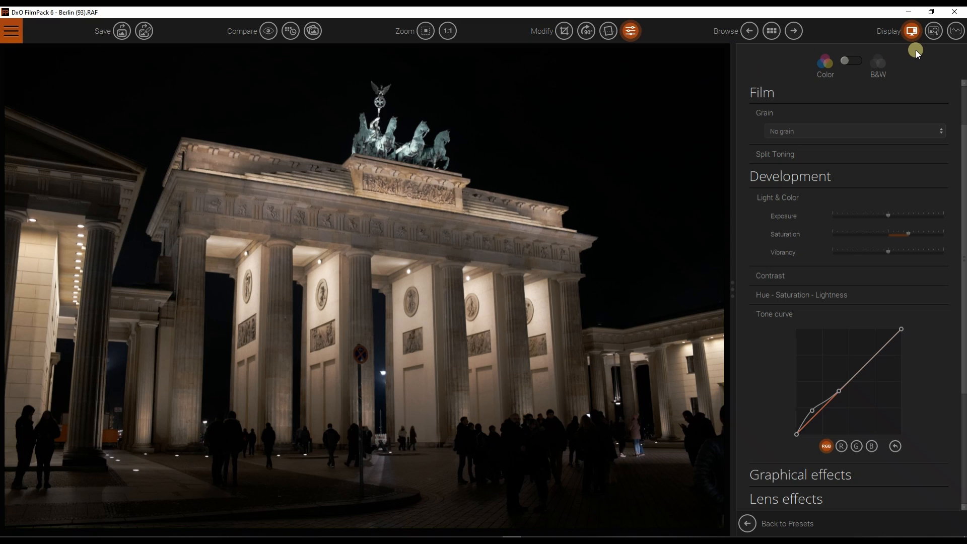
Show and hide the histogram, and open and close the Horizon straightening tool
left_click(952, 33)
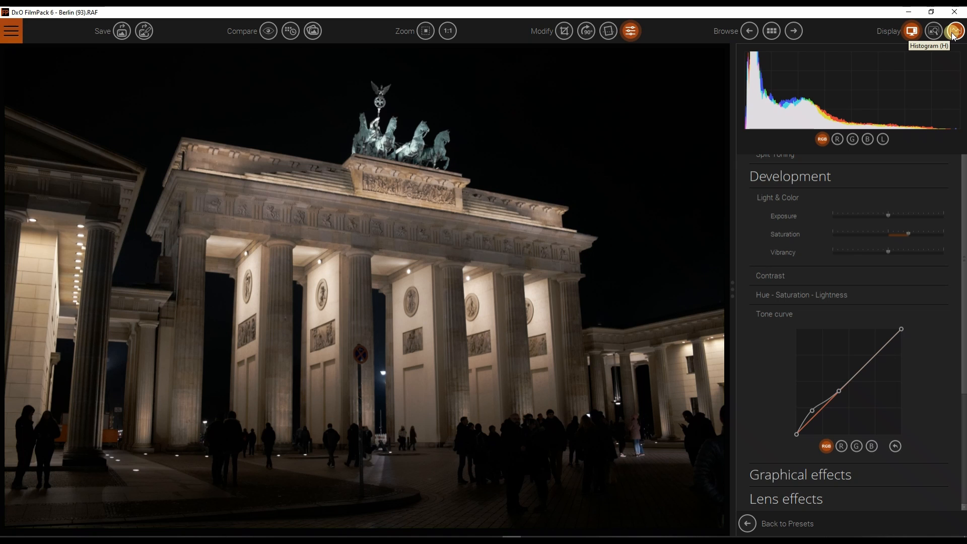
left_click(953, 33)
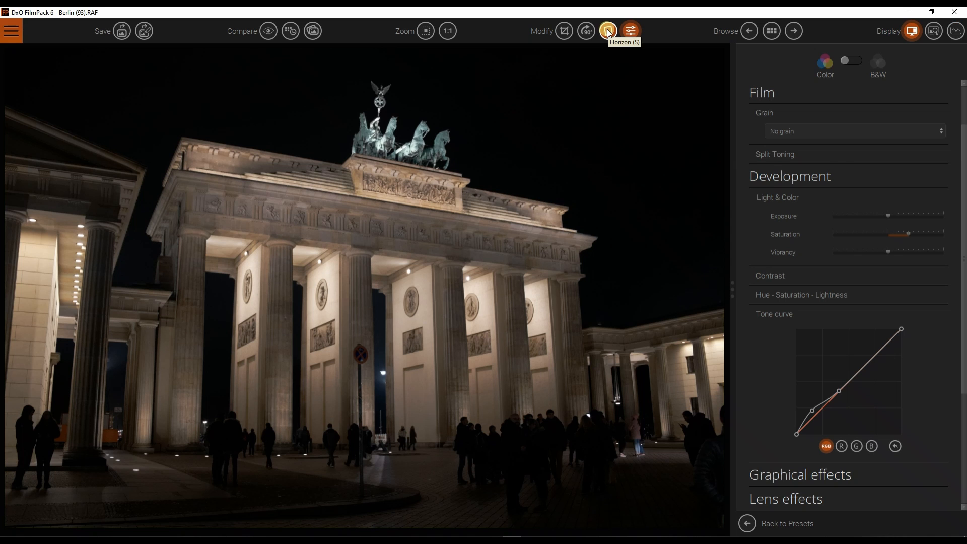
left_click(608, 32)
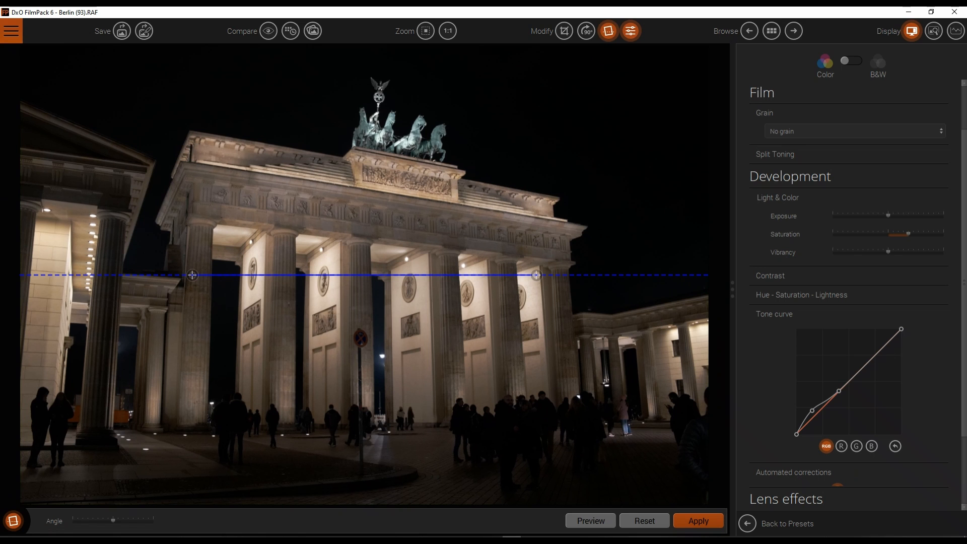
left_click(699, 520)
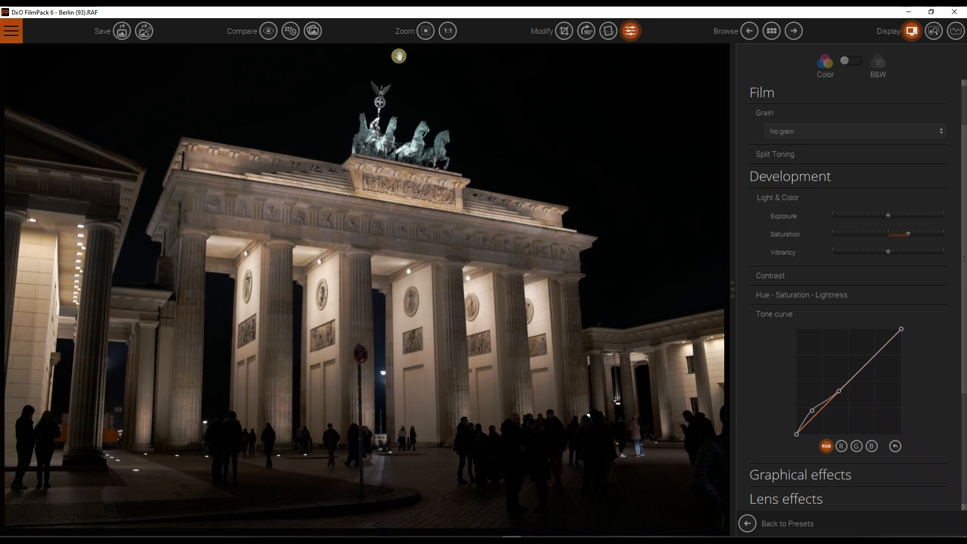
Compare the edited night photo with its original version
left_click(271, 35)
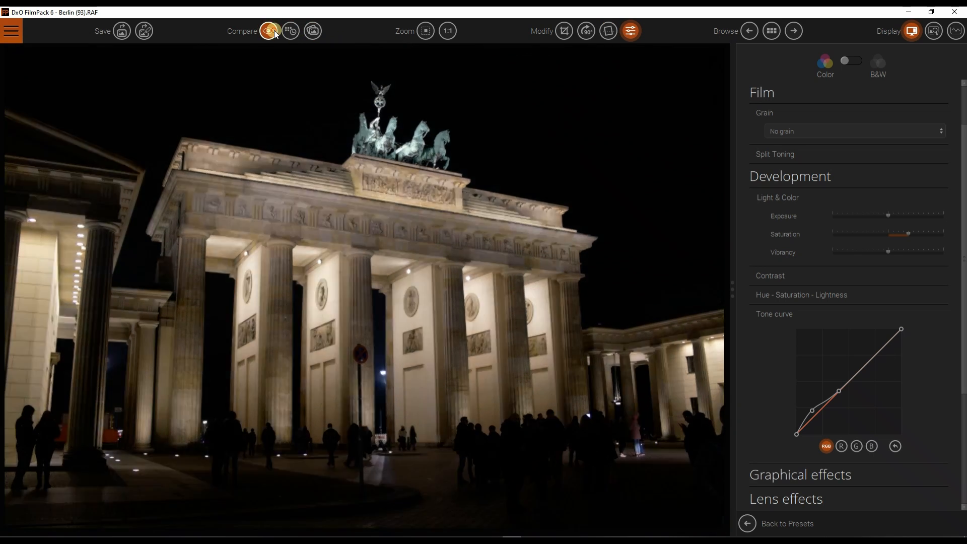
left_click(274, 38)
left_click(274, 38)
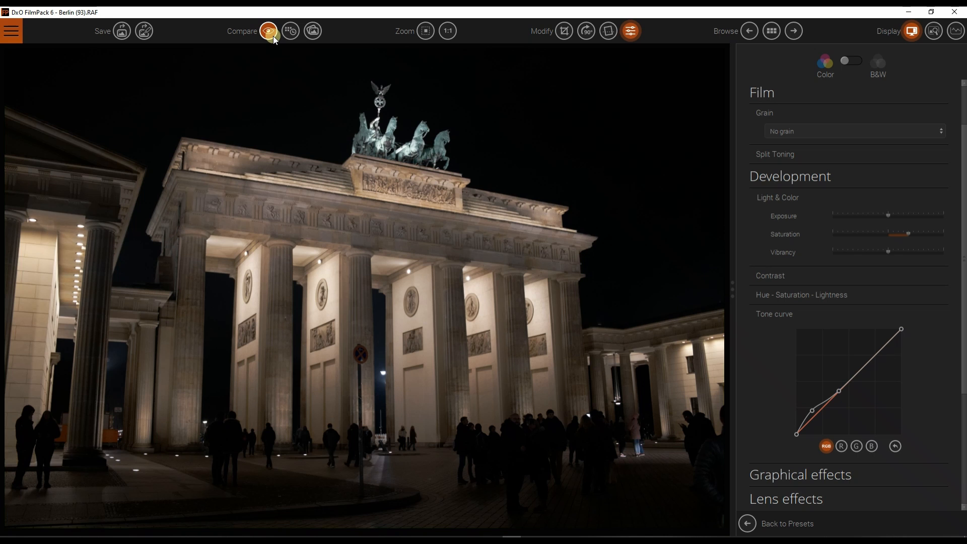
left_click(274, 38)
Go to the next photo, TRIP2635.RAF, without saving the changes and apply the Fuji Eterna preset to it
left_click(793, 32)
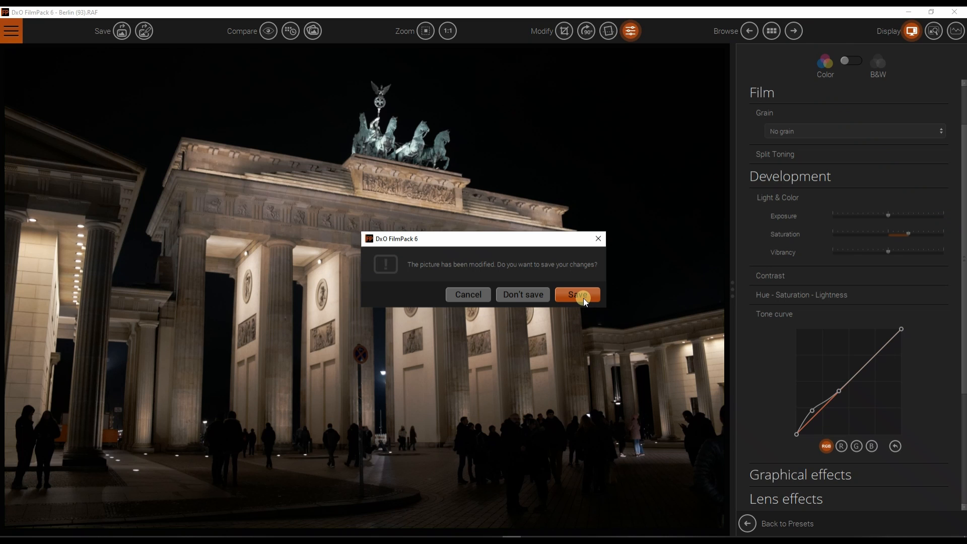
left_click(532, 298)
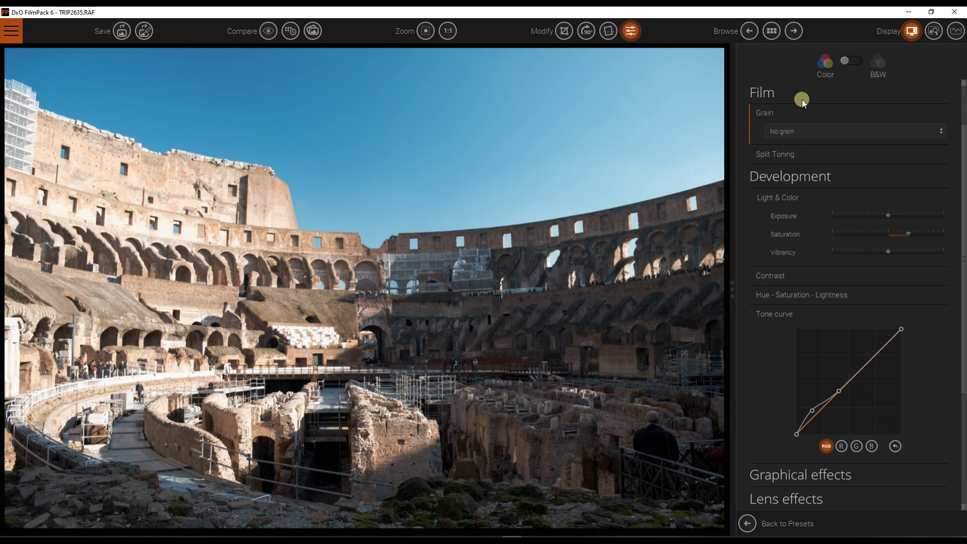
left_click(776, 33)
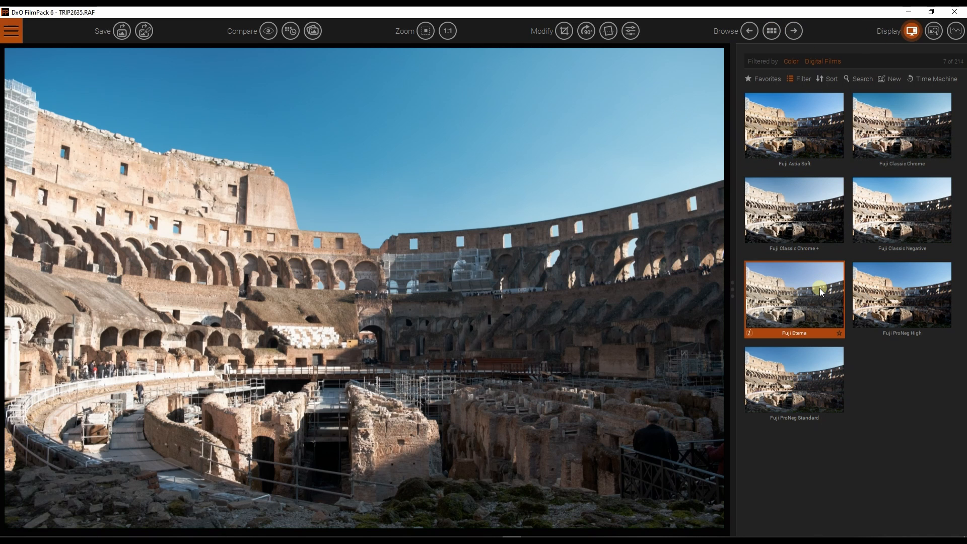
left_click(820, 288)
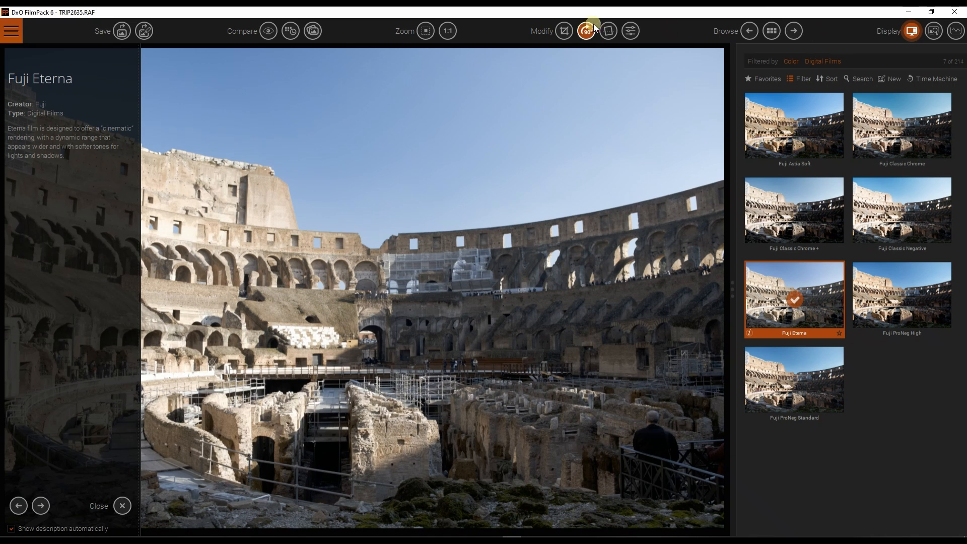
Raise the Vibrancy to 22 in the photo's Light & Color adjustments
left_click(630, 31)
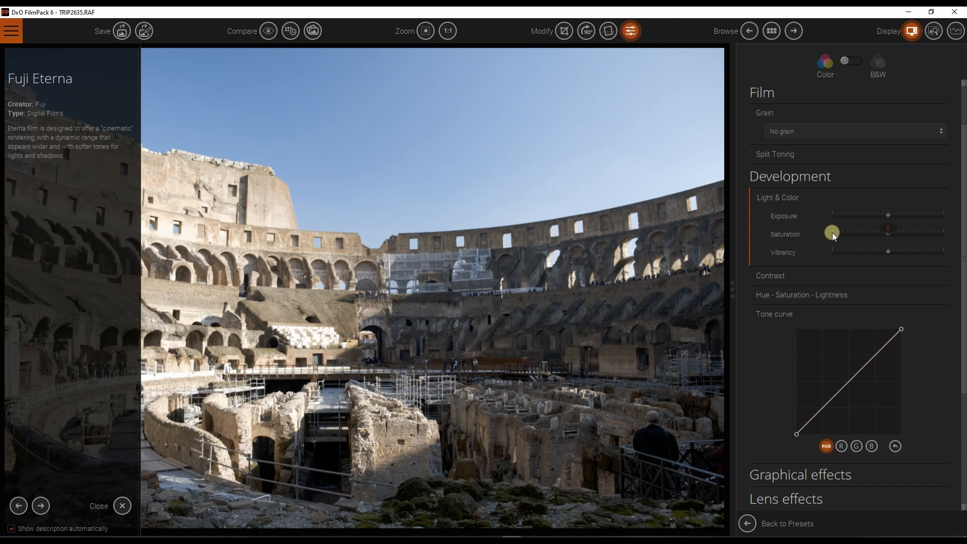
left_click(899, 233)
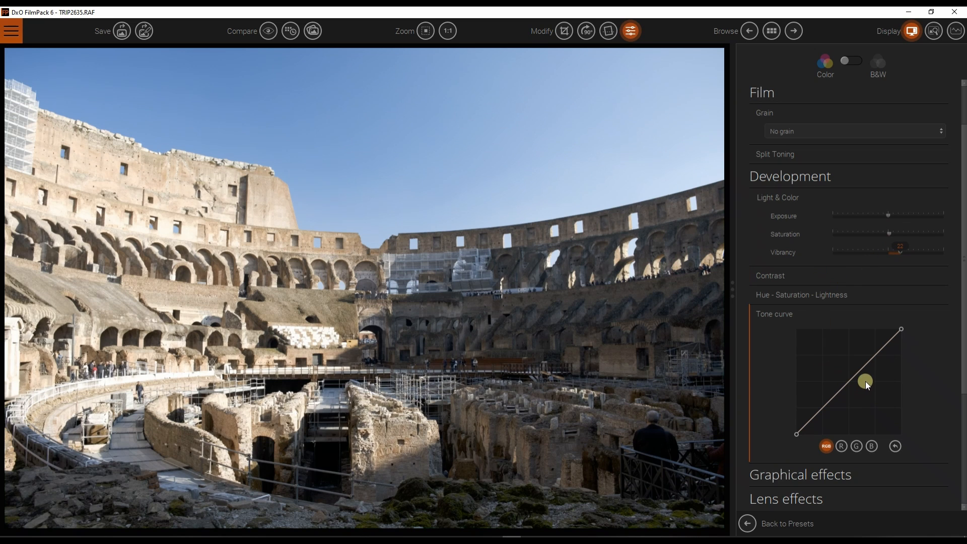
Shape the RGB tone curve into a gentle S by lifting the highlights, darkening the shadows and slightly lowering the white endpoint
left_click_drag(868, 363, 867, 355)
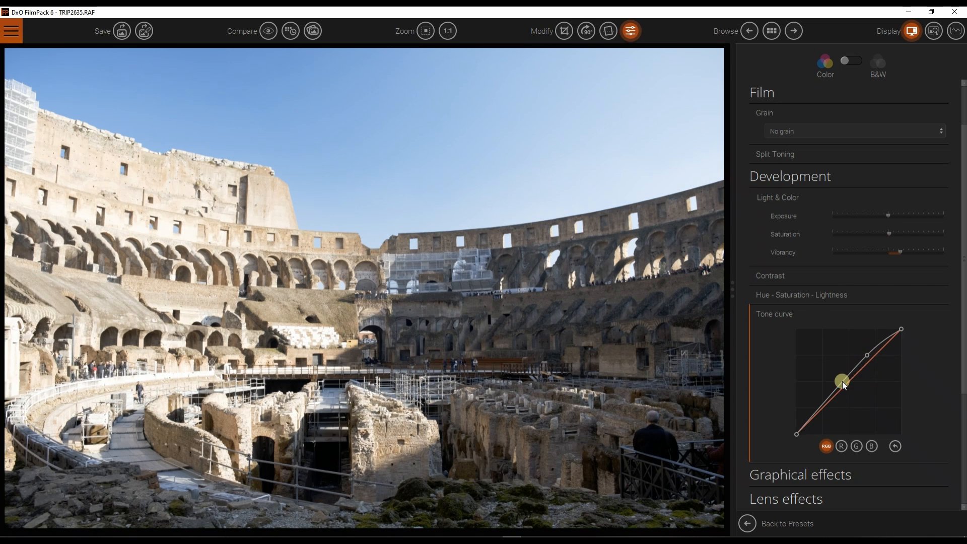
left_click_drag(826, 397, 830, 409)
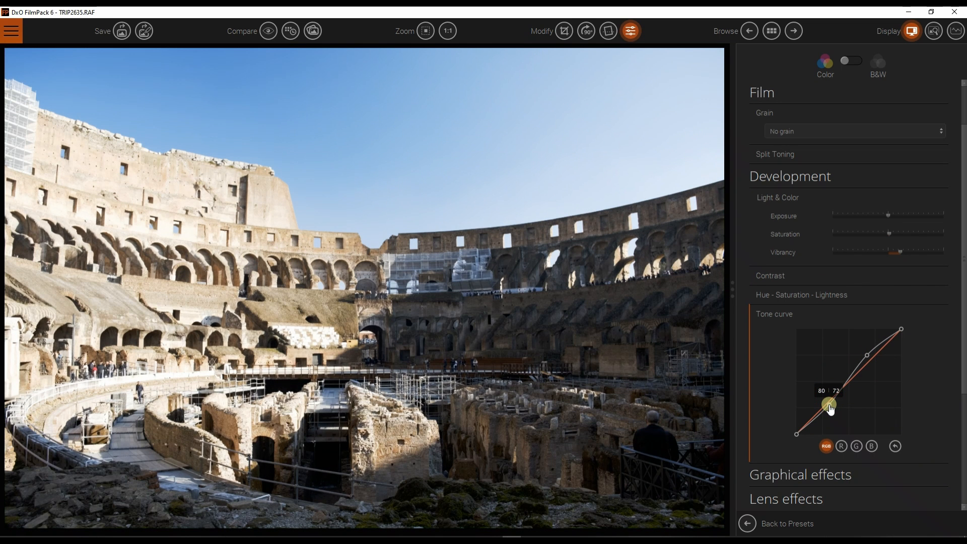
left_click_drag(901, 329, 863, 365)
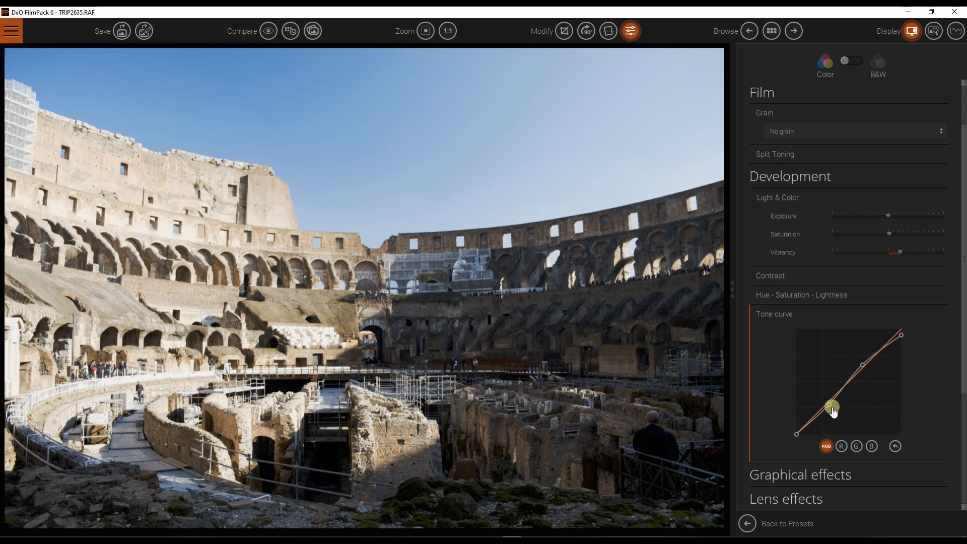
left_click_drag(832, 409, 832, 411)
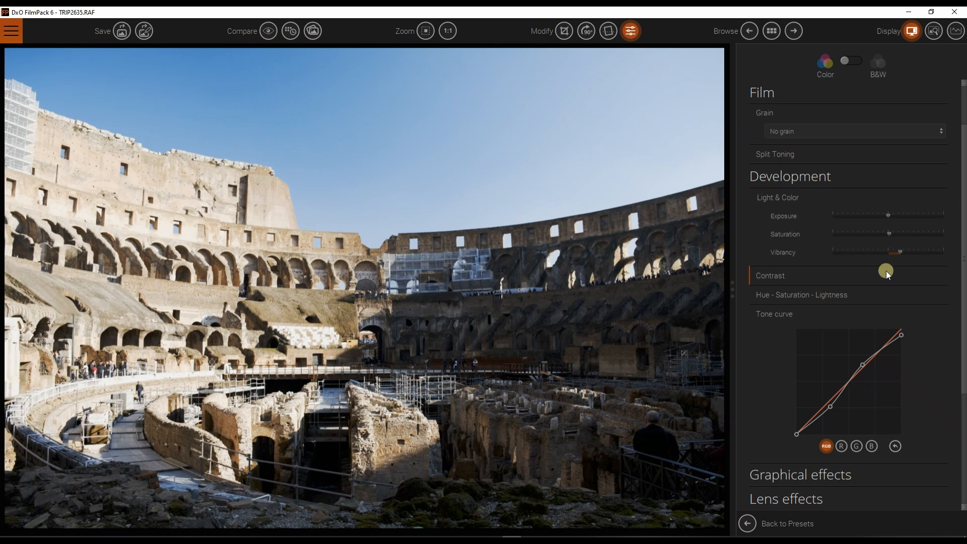
Increase the Vibrancy further to strengthen the blue of the sky
left_click(913, 251)
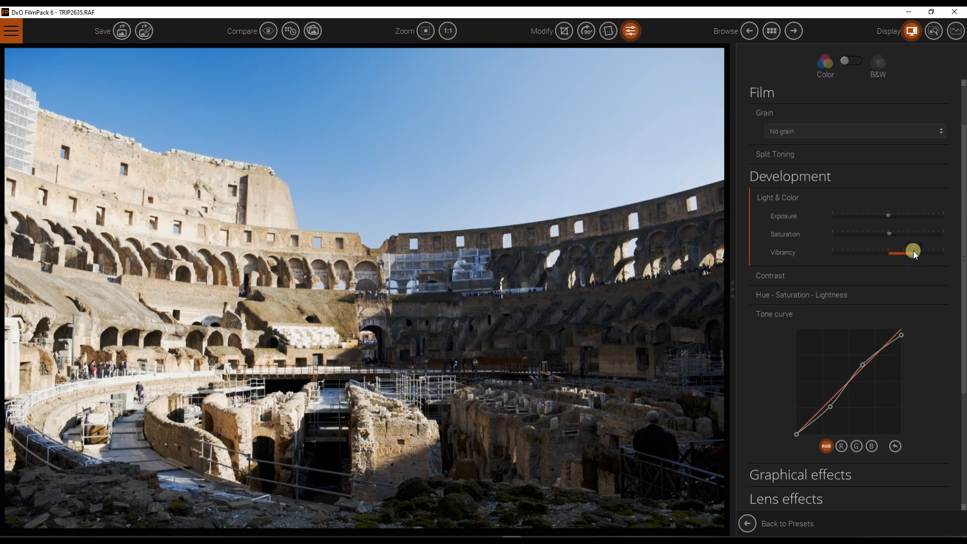
left_click_drag(917, 254, 919, 255)
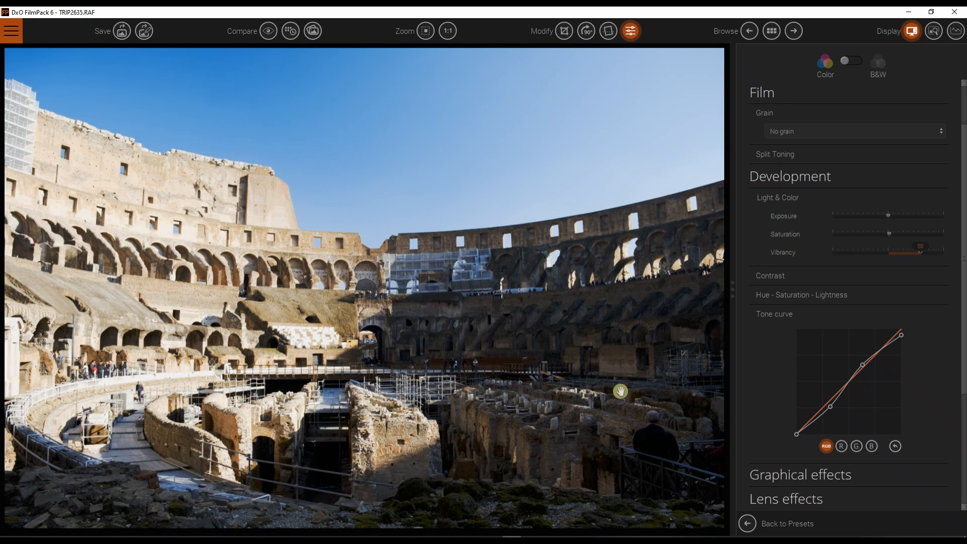
Try the Red lens filter on the photo and reset the filter to No filter
scroll(760, 412, "down", 3)
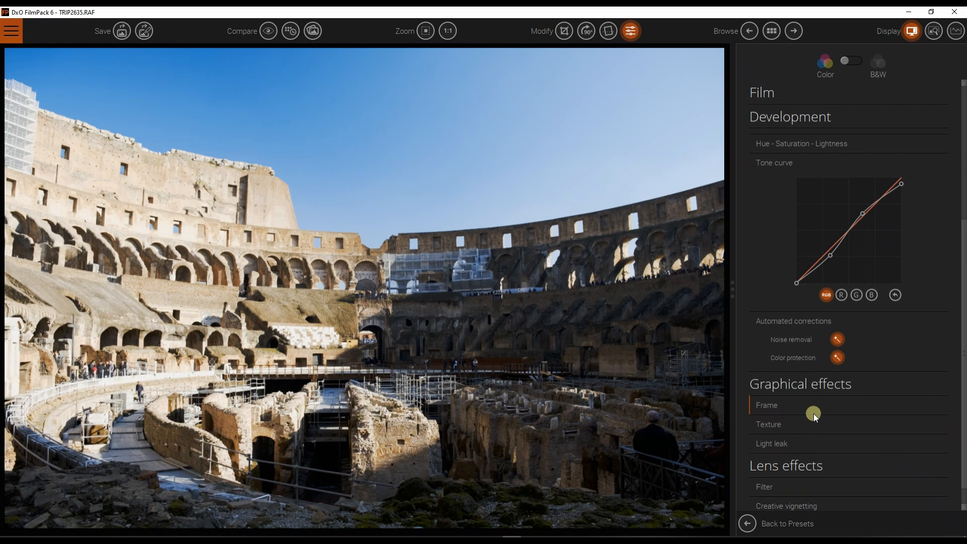
scroll(796, 455, "down", 1)
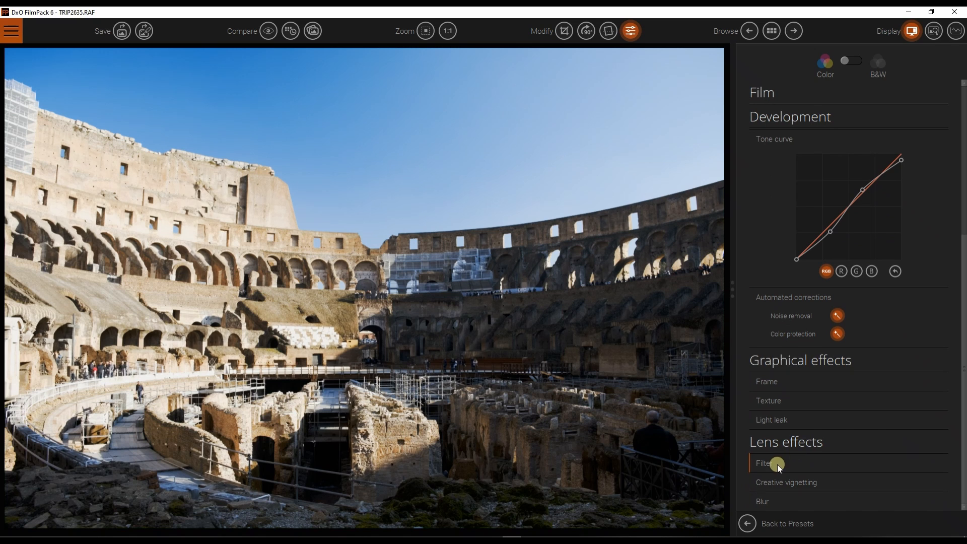
left_click(784, 463)
left_click(808, 461)
scroll(808, 461, "down", 1)
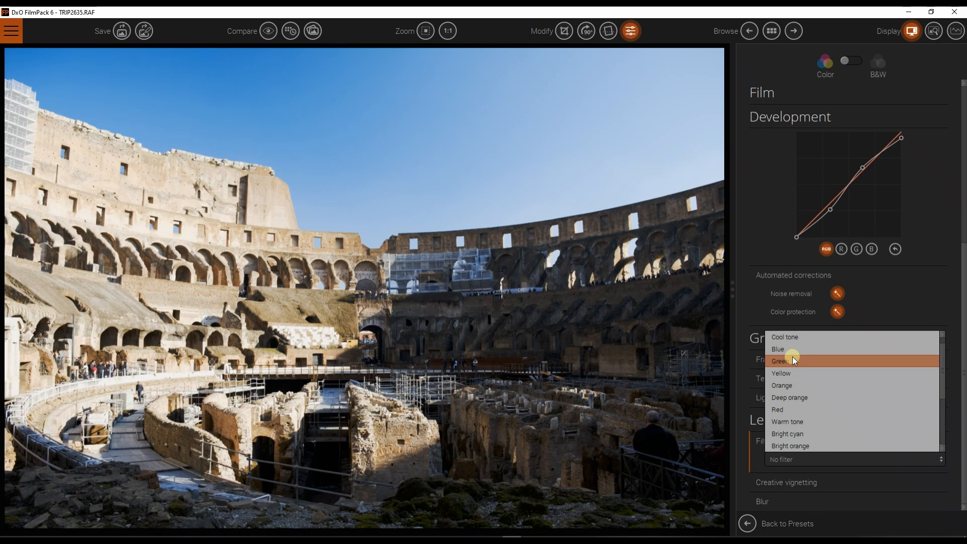
left_click(781, 409)
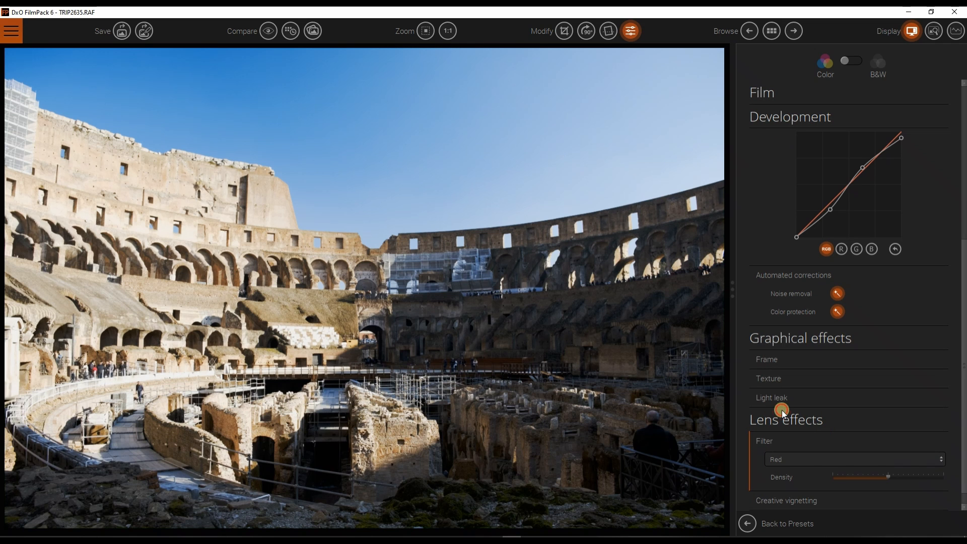
left_click(799, 463)
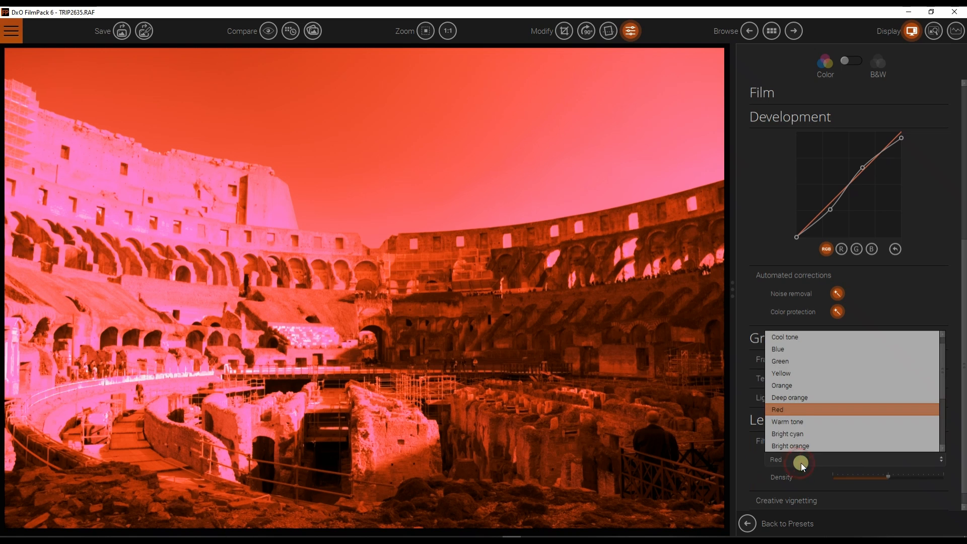
scroll(789, 352, "up", 1)
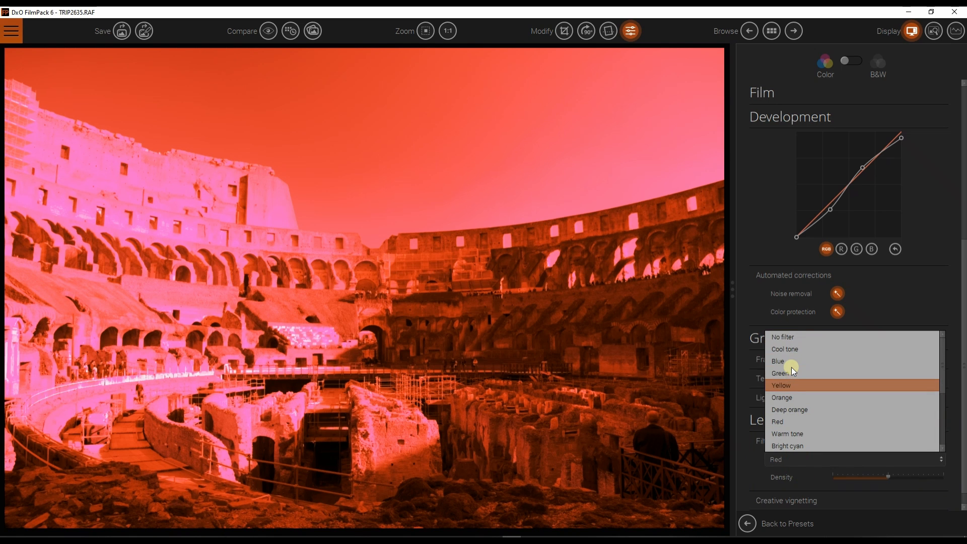
left_click(792, 338)
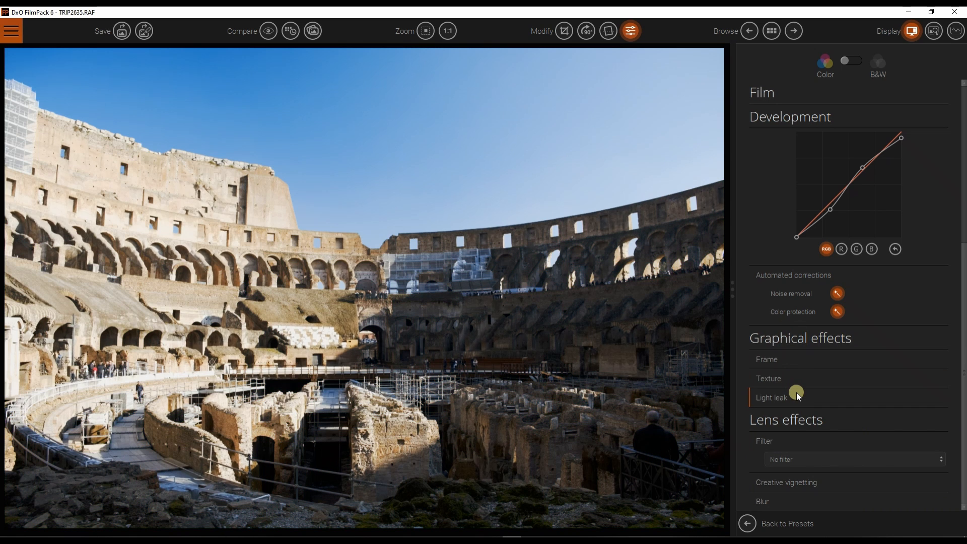
Add a Soft Focus blur to the photo at a low Intensity
left_click(790, 501)
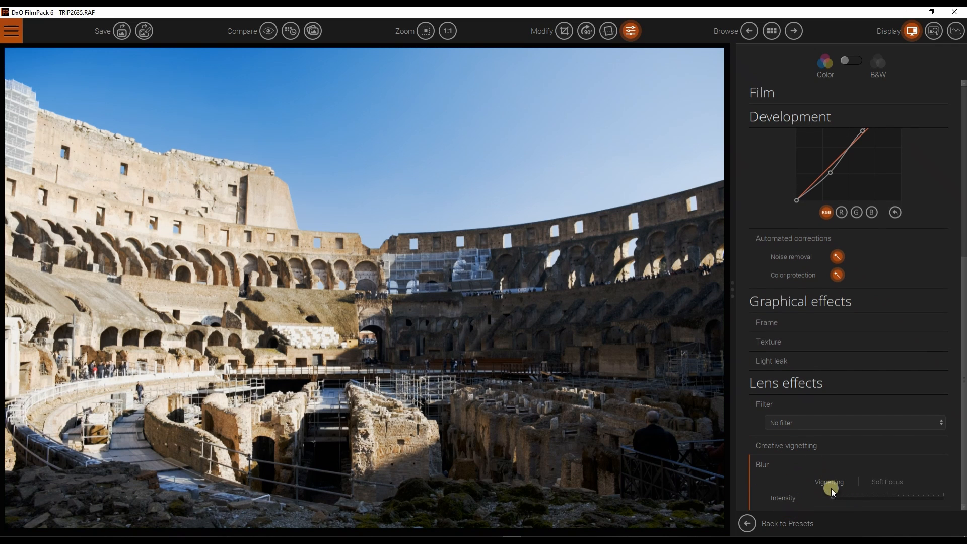
left_click(893, 483)
mouse_move(831, 501)
left_mouse_down()
mouse_move(859, 501)
mouse_move(841, 498)
left_mouse_up()
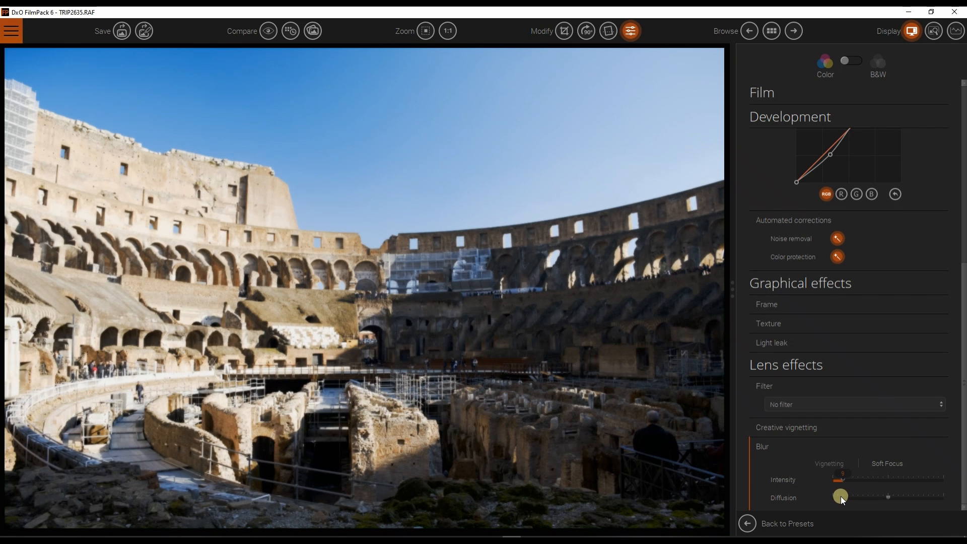